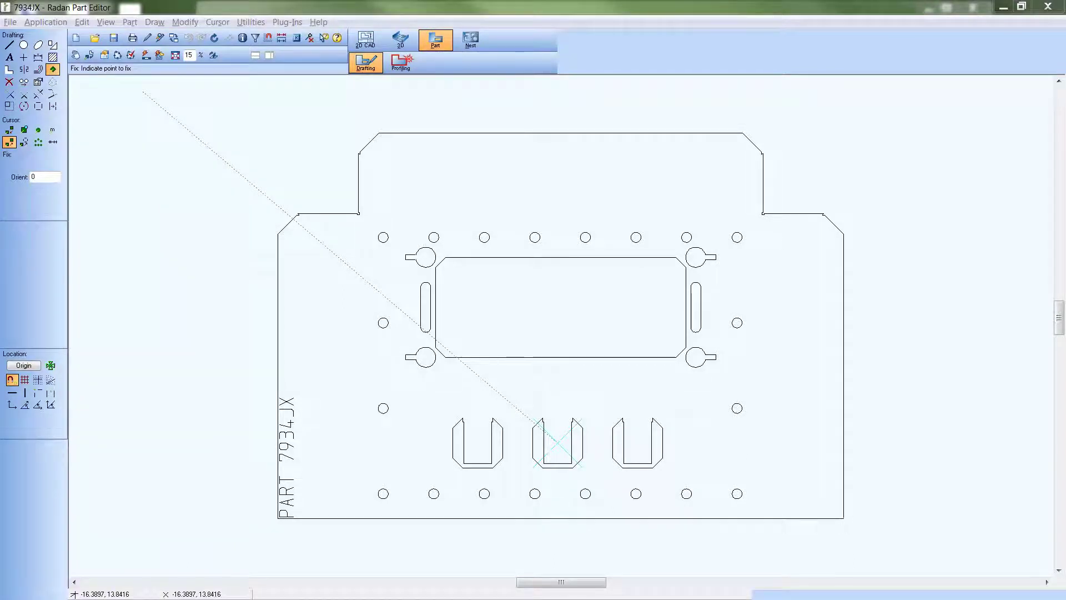
# Step: Open the Edit Common Properties dialog for the part's pen, line type and orientation
pyautogui.click(38, 105)
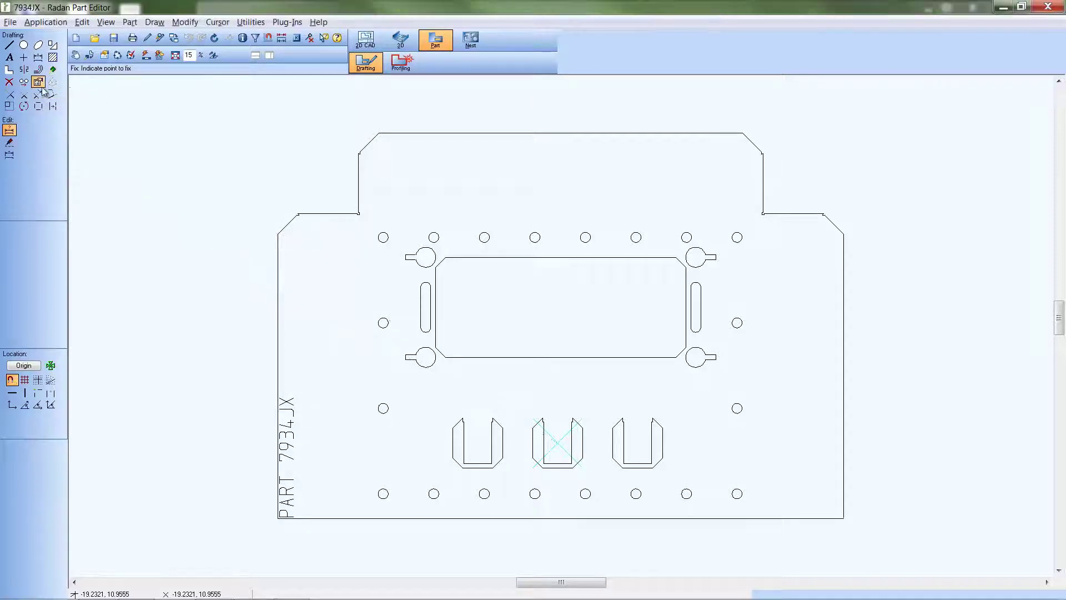
pyautogui.click(9, 142)
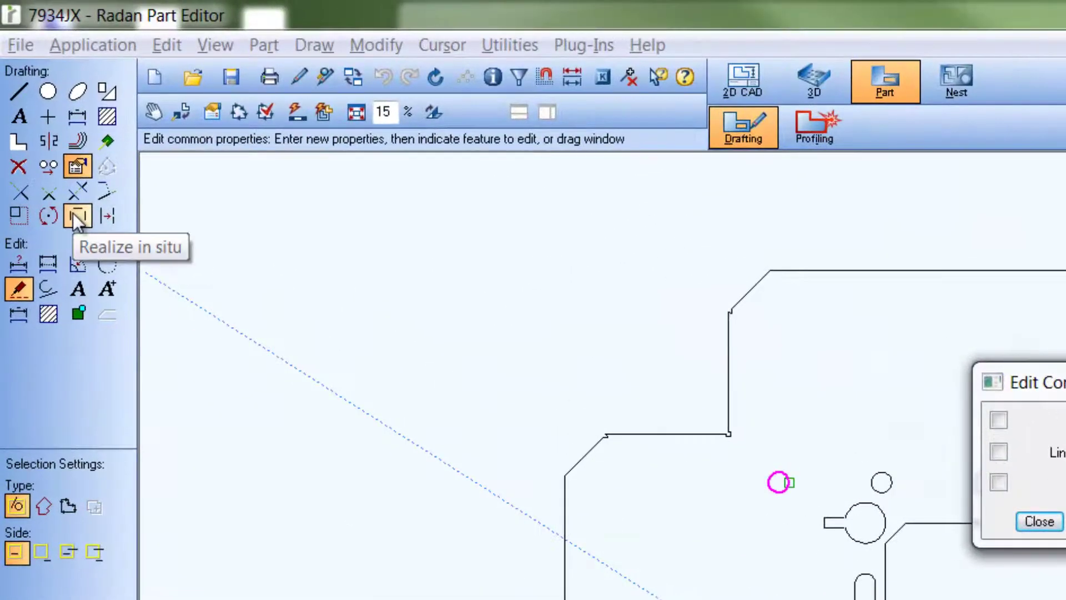
# Step: Realize the PART 7934JX text into lines and arcs with tolerance 0.005
pyautogui.click(76, 217)
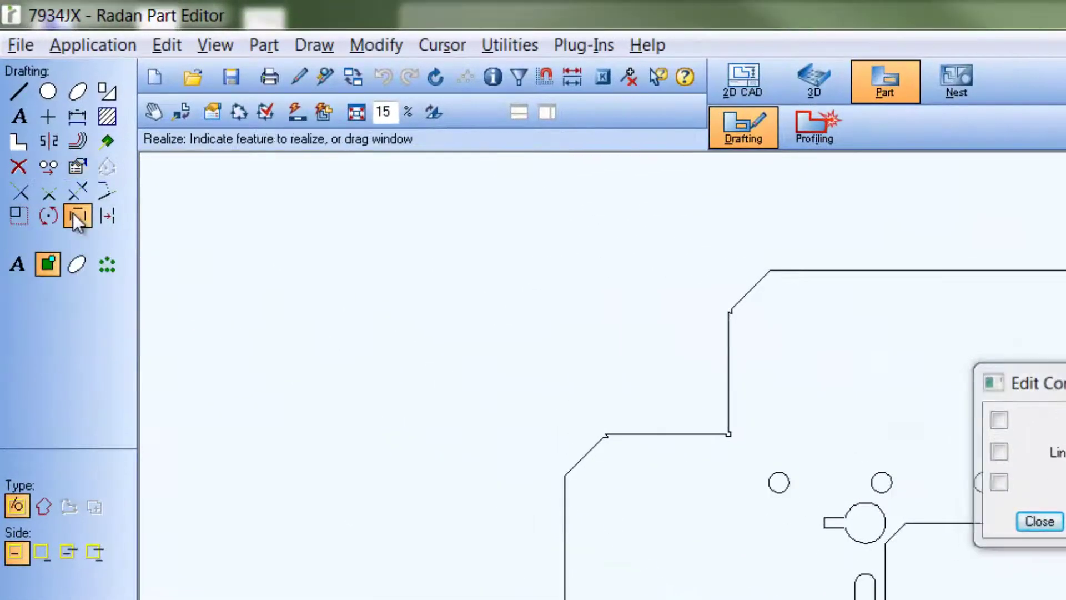
pyautogui.click(18, 275)
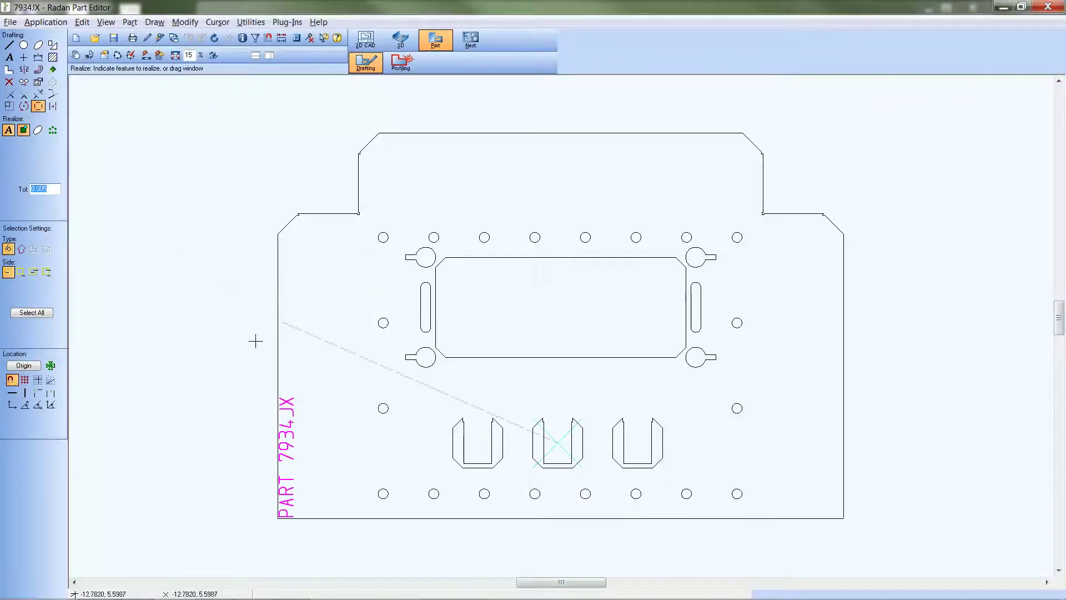
pyautogui.click(305, 450)
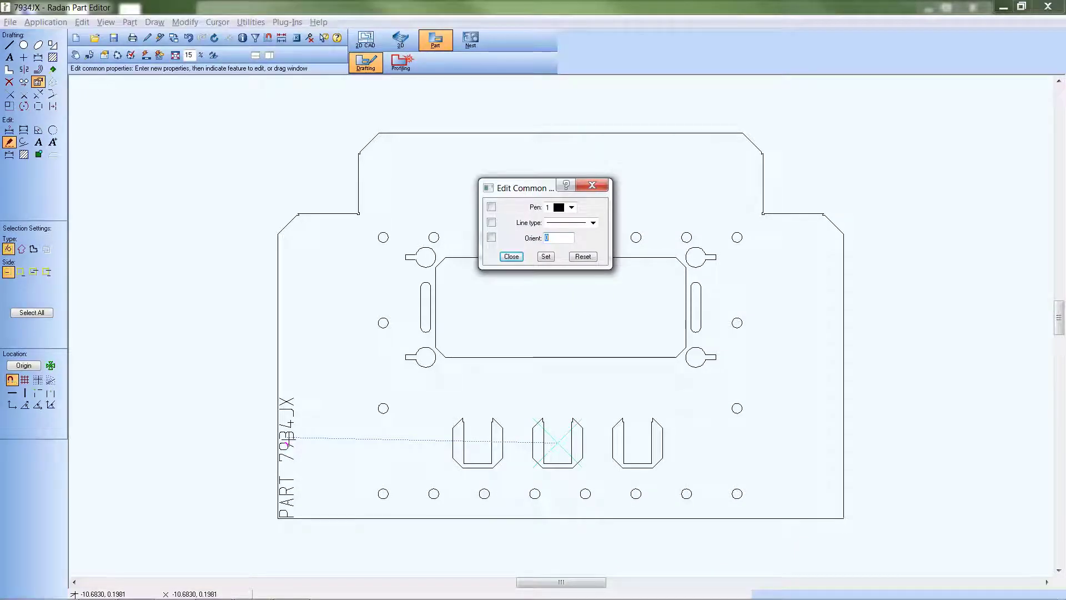
# Step: Verify the Automatic Tooling pen for etched features is 5, then cancel without changes
pyautogui.click(146, 56)
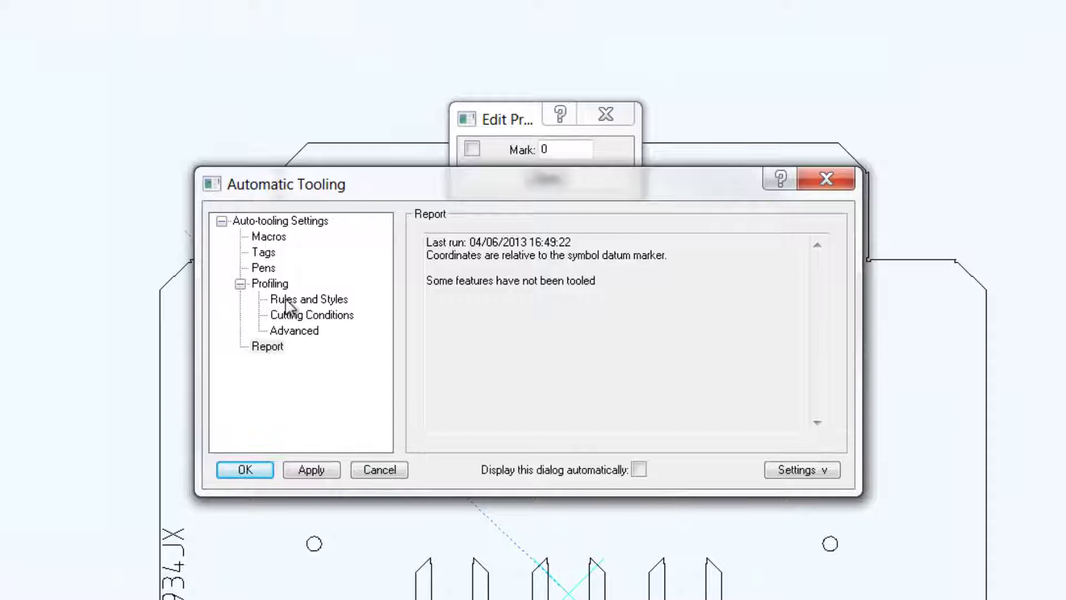
pyautogui.click(262, 268)
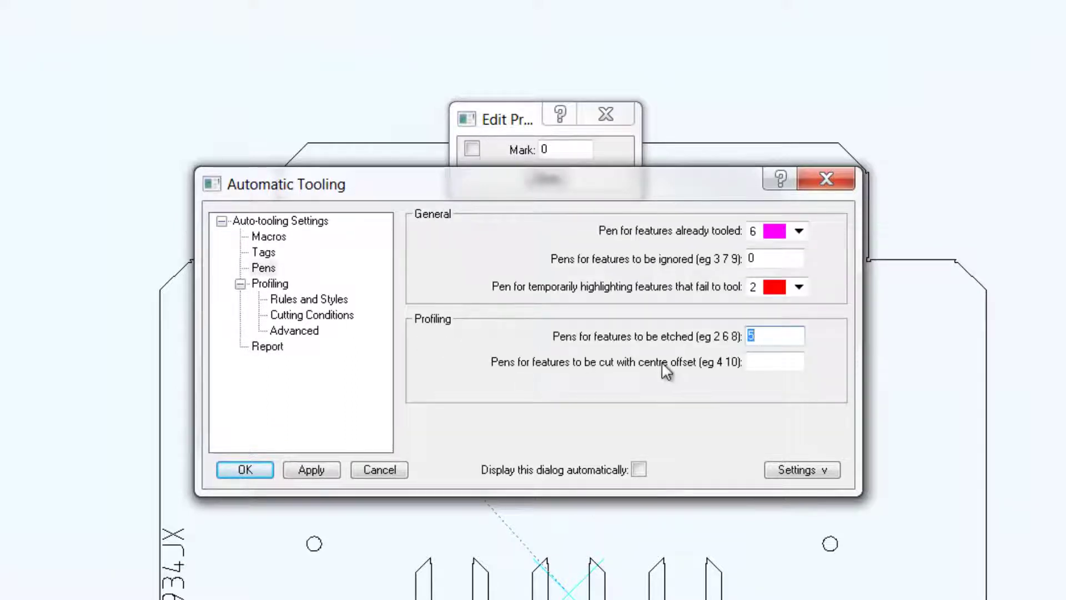
pyautogui.click(773, 340)
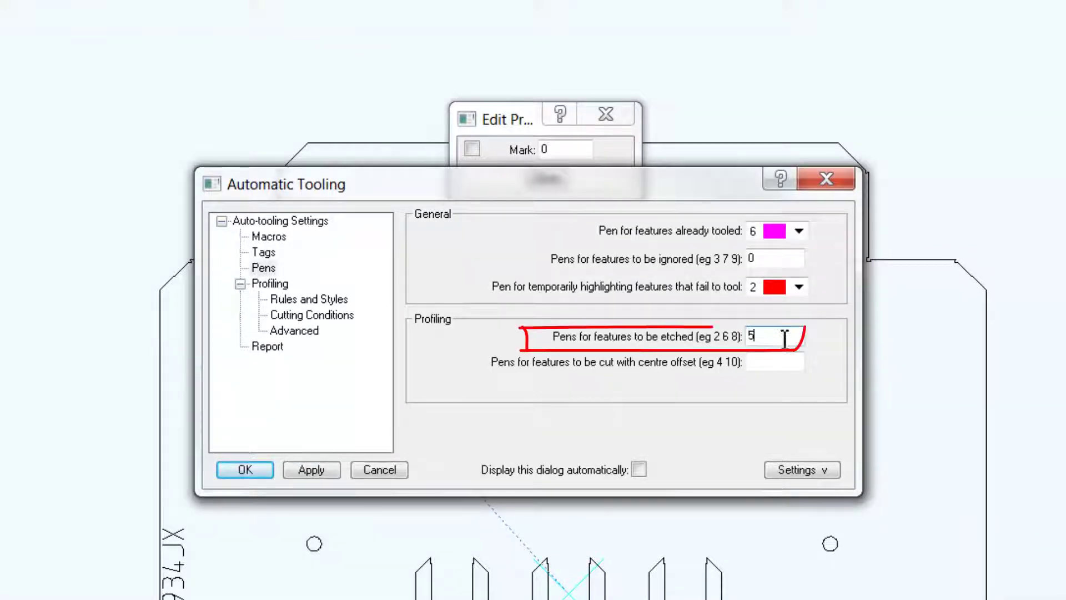
pyautogui.doubleClick(783, 340)
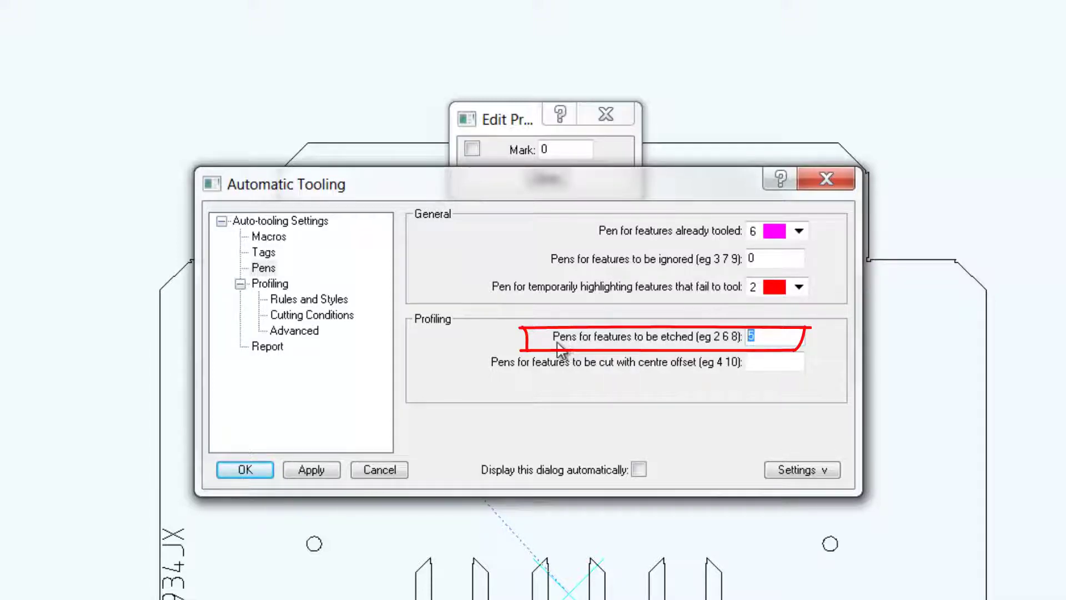
pyautogui.click(368, 470)
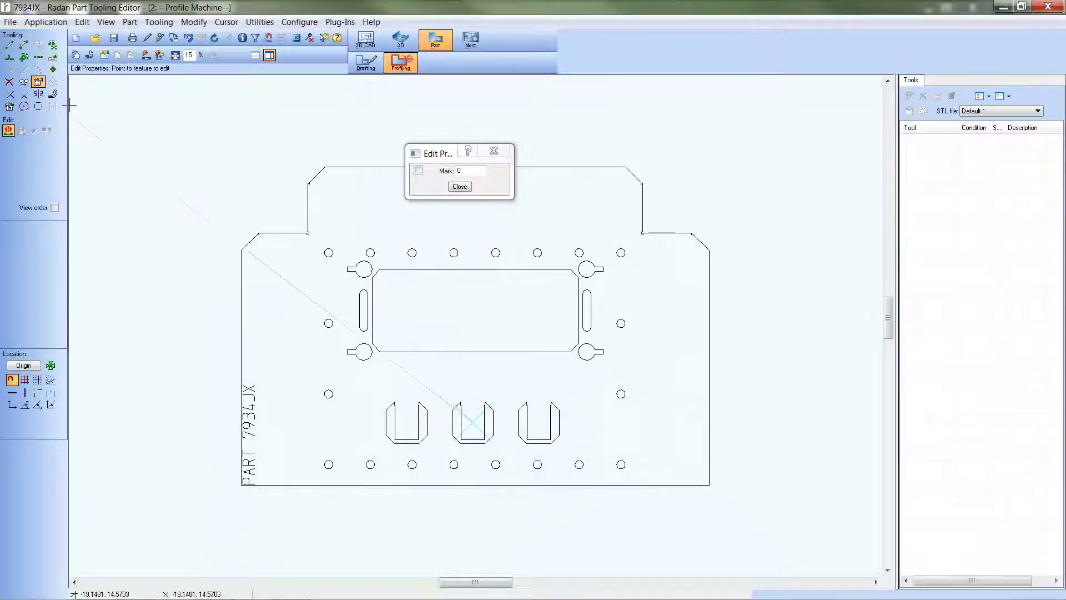
# Step: Move the realized PART 7934JX lettering onto pen 5 (cyan) using Edit Common Properties
pyautogui.click(365, 63)
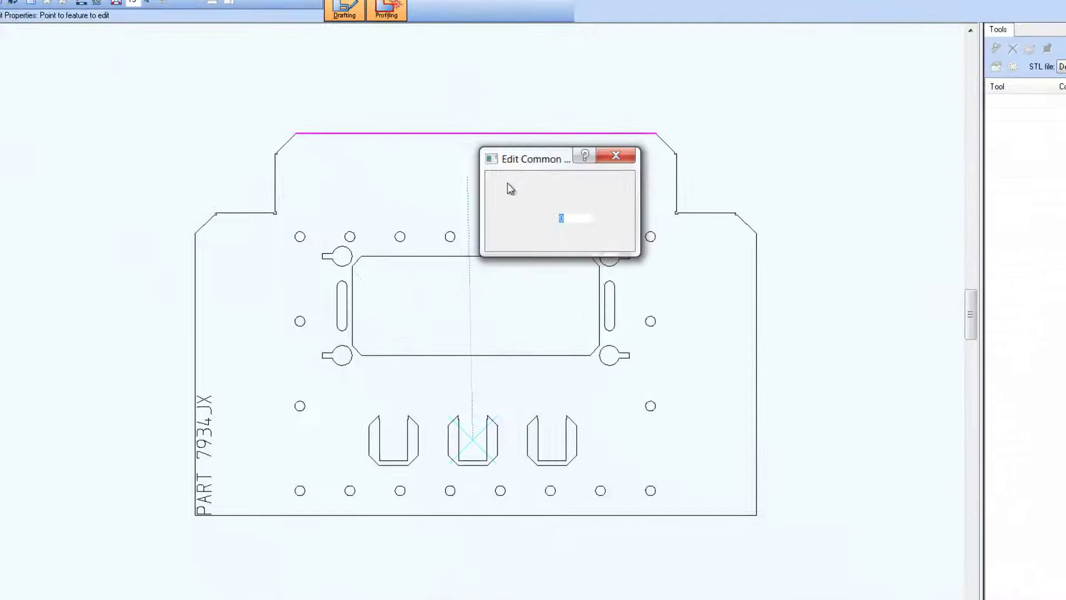
pyautogui.click(487, 208)
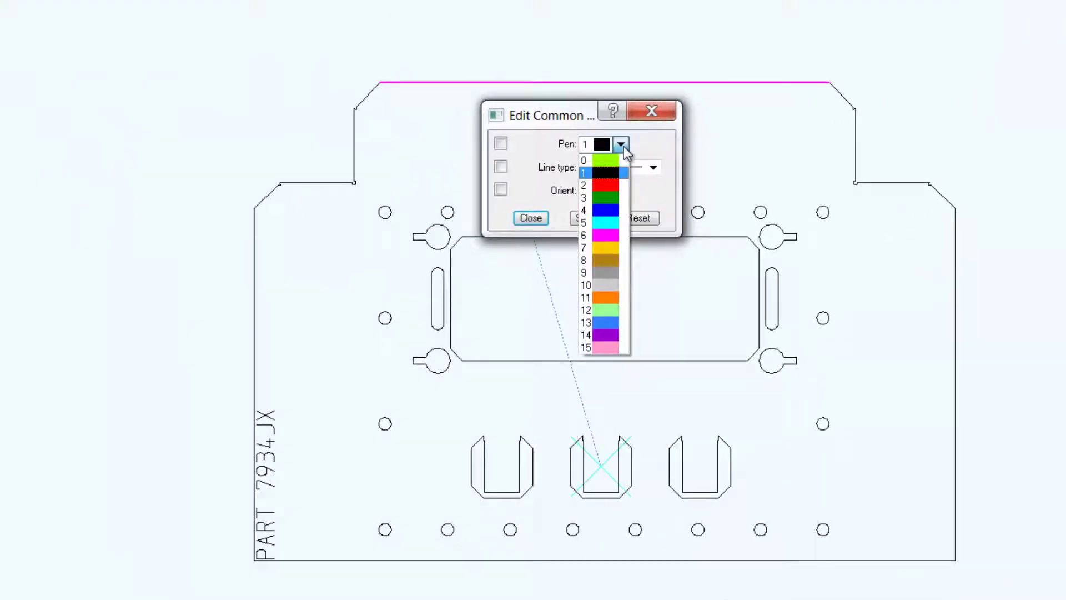
pyautogui.click(605, 223)
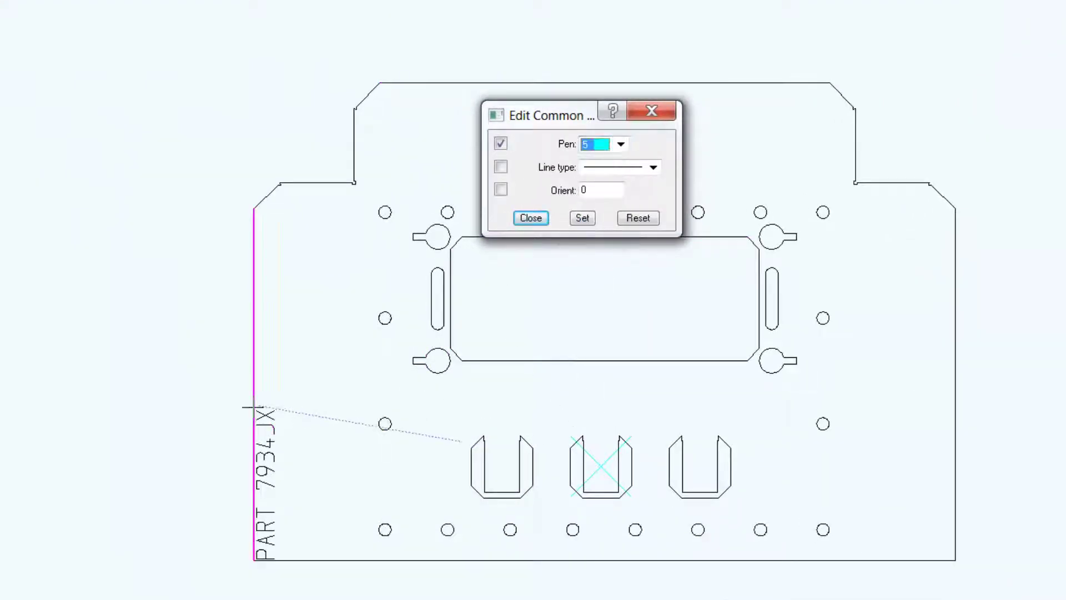
pyautogui.click(284, 478)
pyautogui.moveTo(289, 557); pyautogui.dragTo(300, 566)
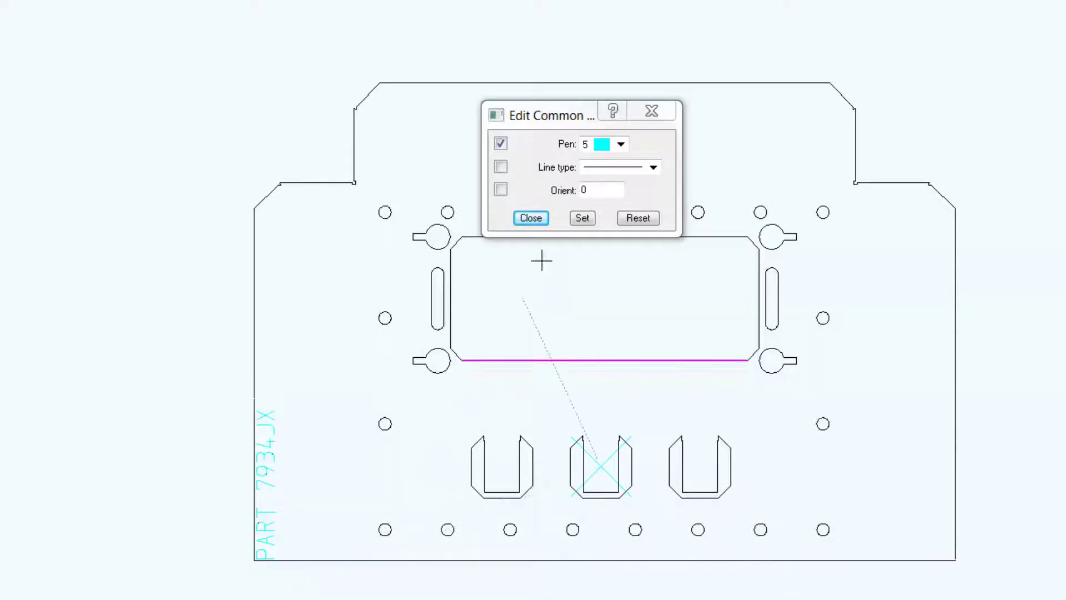
pyautogui.click(530, 218)
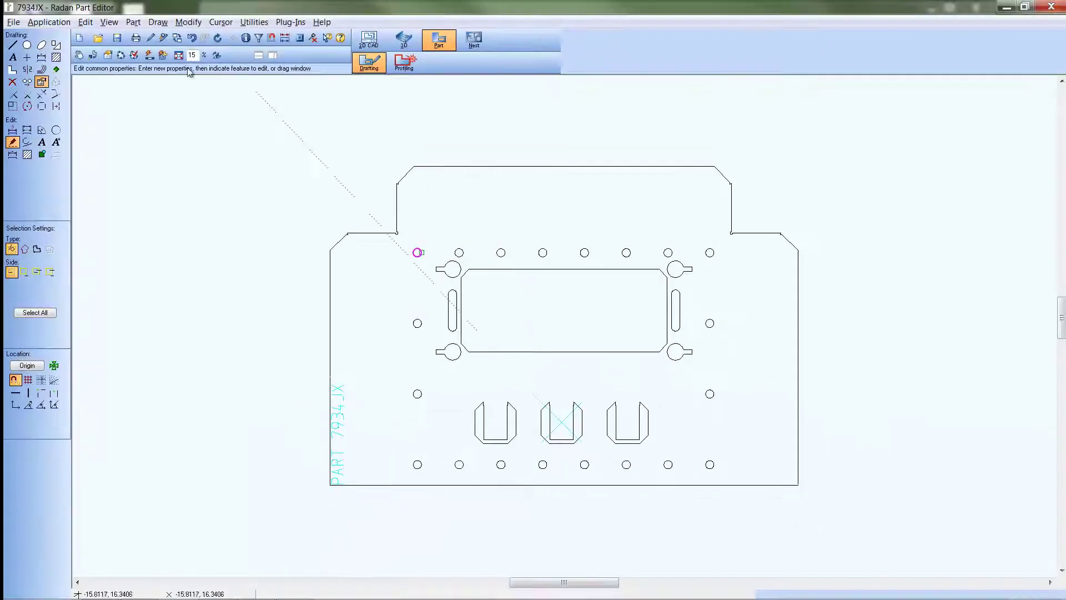
# Step: Auto-tool the part and pick the Etch 5 tool TN9005, cutting condition 5
pyautogui.click(149, 57)
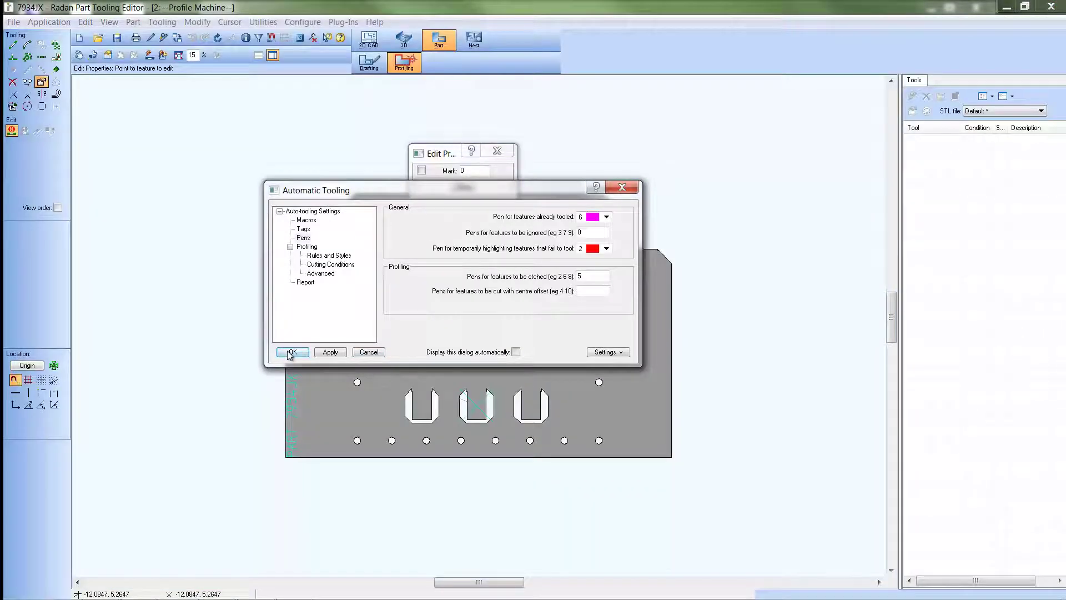
pyautogui.click(291, 352)
pyautogui.scroll(2, 297, 461)
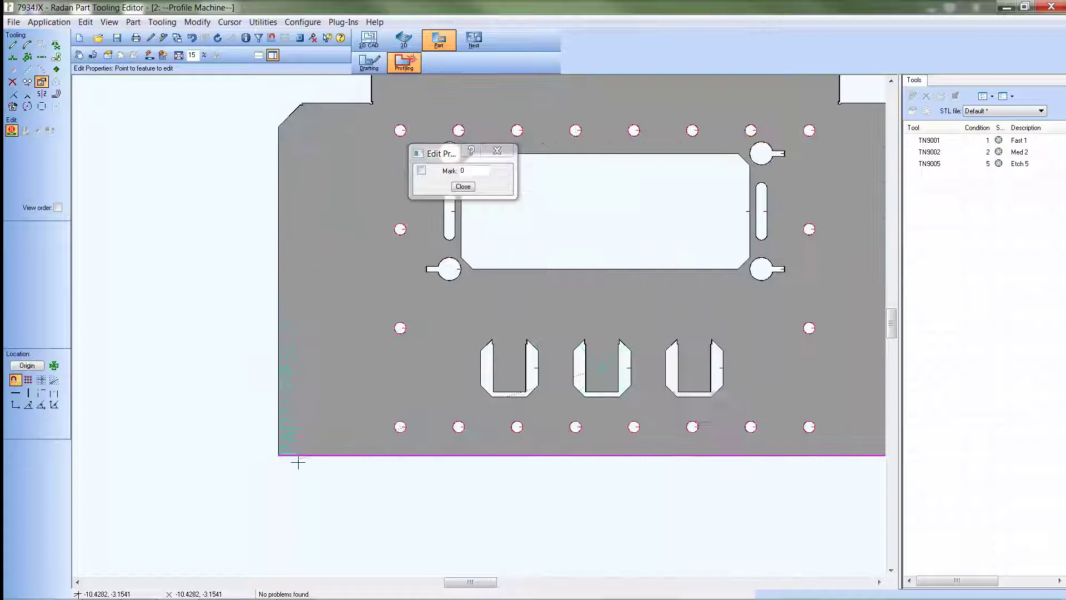
pyautogui.scroll(3, 298, 462)
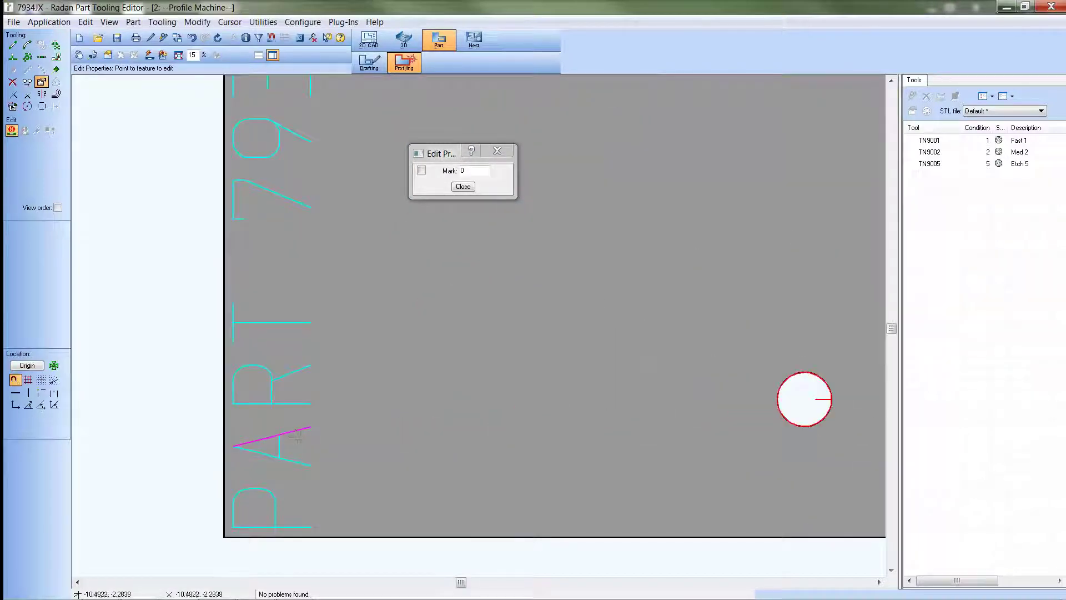
pyautogui.scroll(3, 296, 436)
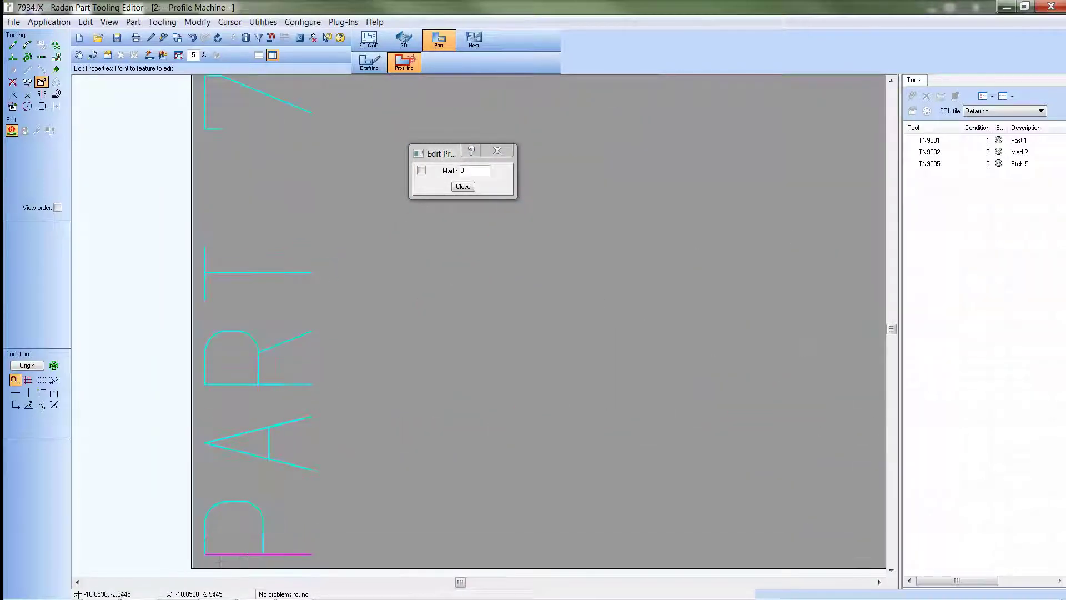
pyautogui.scroll(3, 220, 562)
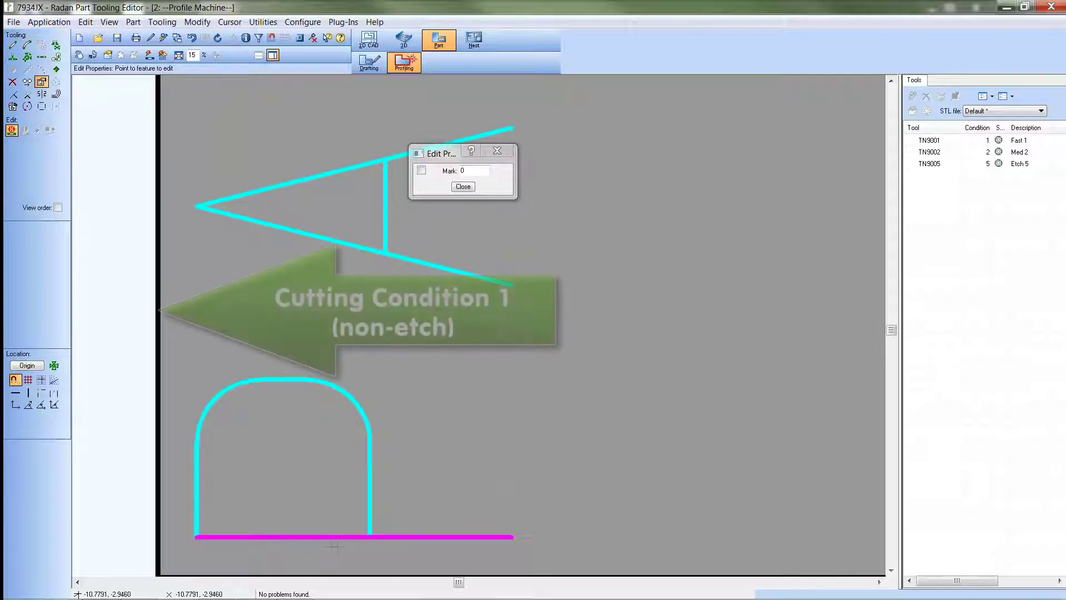
pyautogui.click(946, 164)
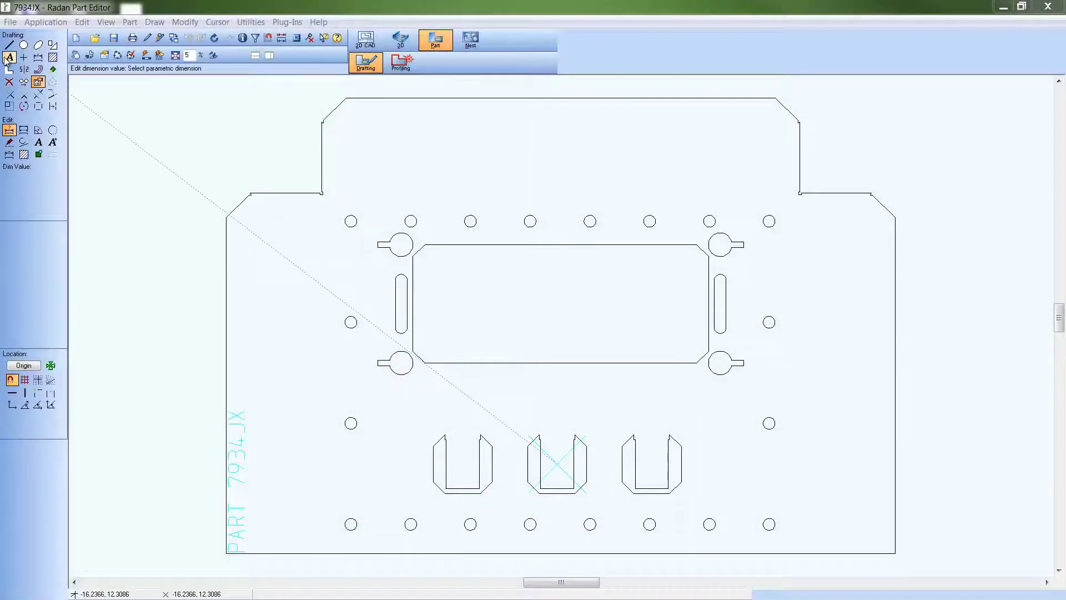
# Step: Add realized 'PART 7934JX' text on pen 5 along the part's top edge
pyautogui.click(8, 57)
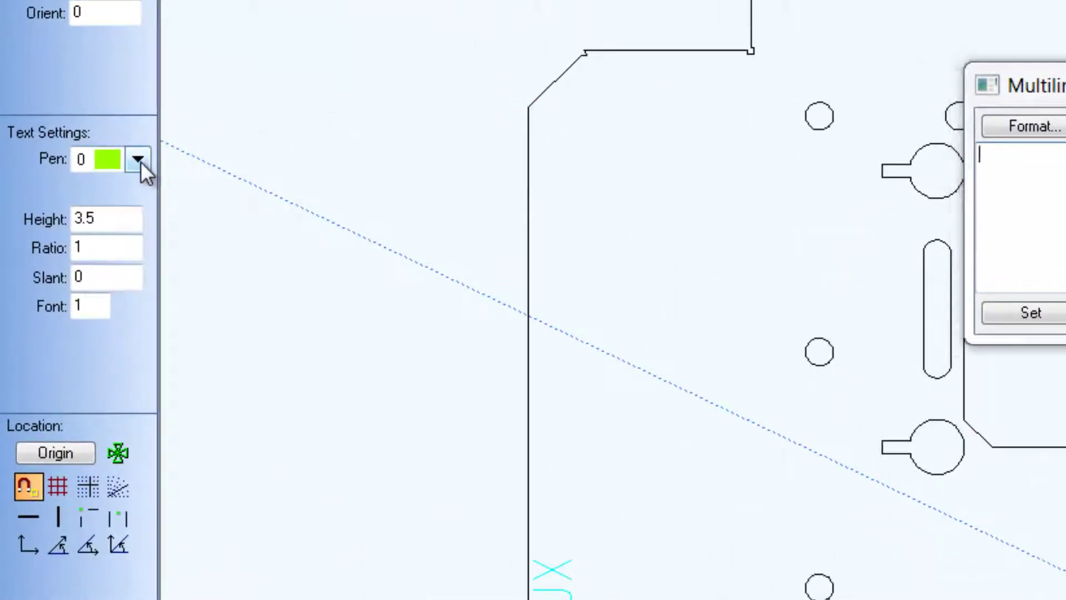
pyautogui.click(138, 160)
pyautogui.click(143, 278)
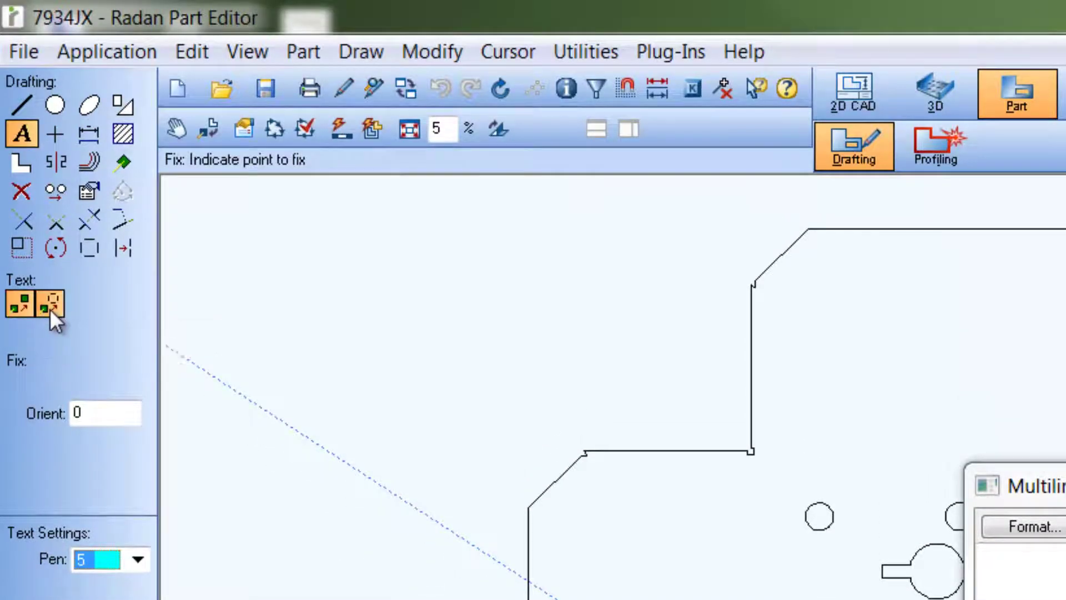
pyautogui.click(49, 309)
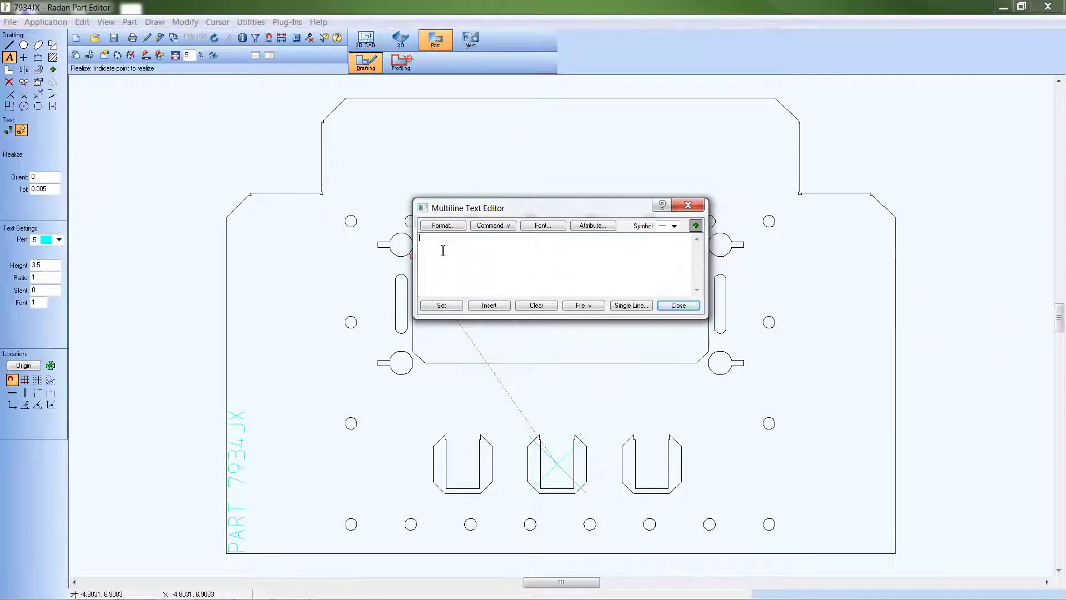
pyautogui.write('PART 7934J')
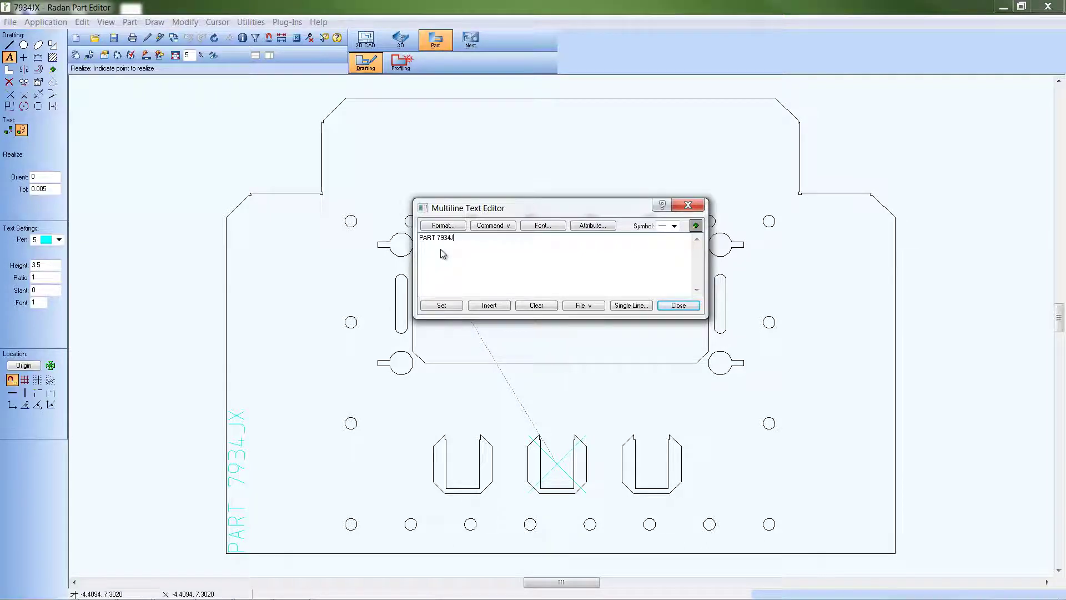
pyautogui.write('X')
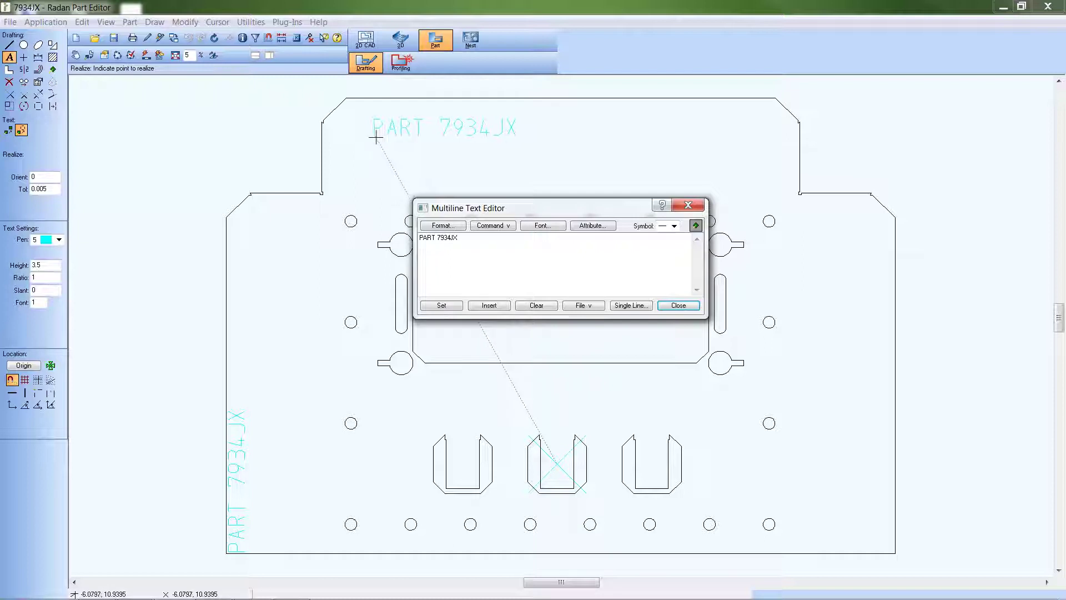
pyautogui.click(349, 123)
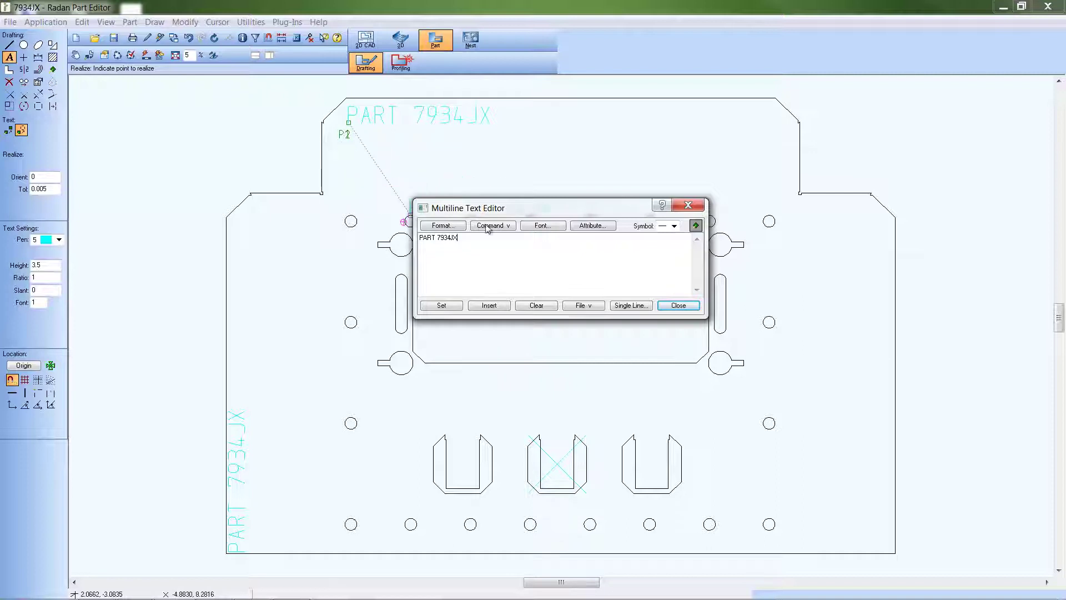
pyautogui.click(678, 305)
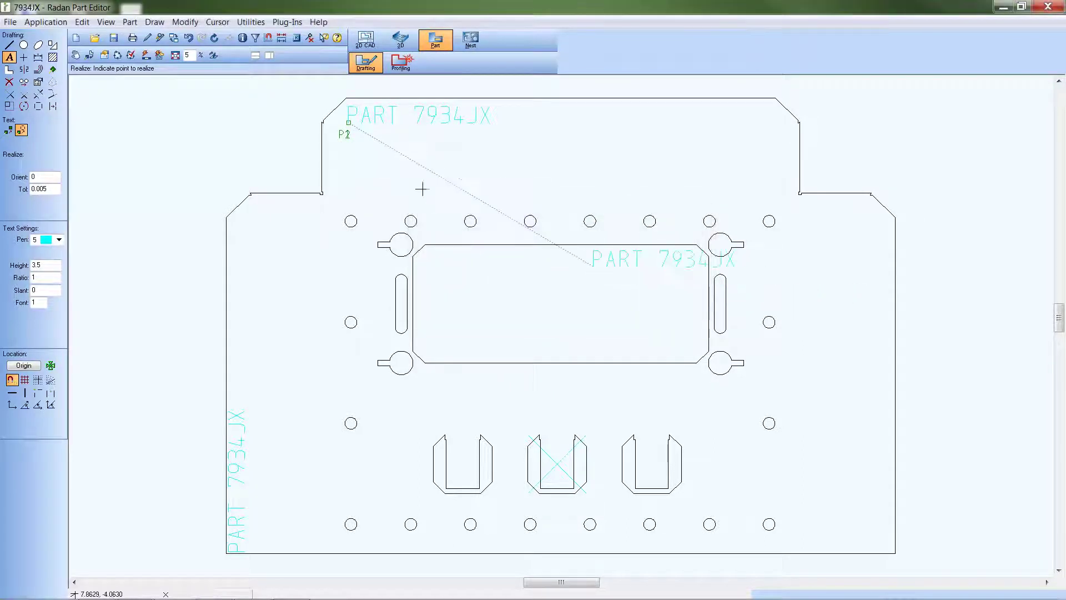
# Step: Auto-tool the part with pen 5 features set to be etched
pyautogui.click(38, 82)
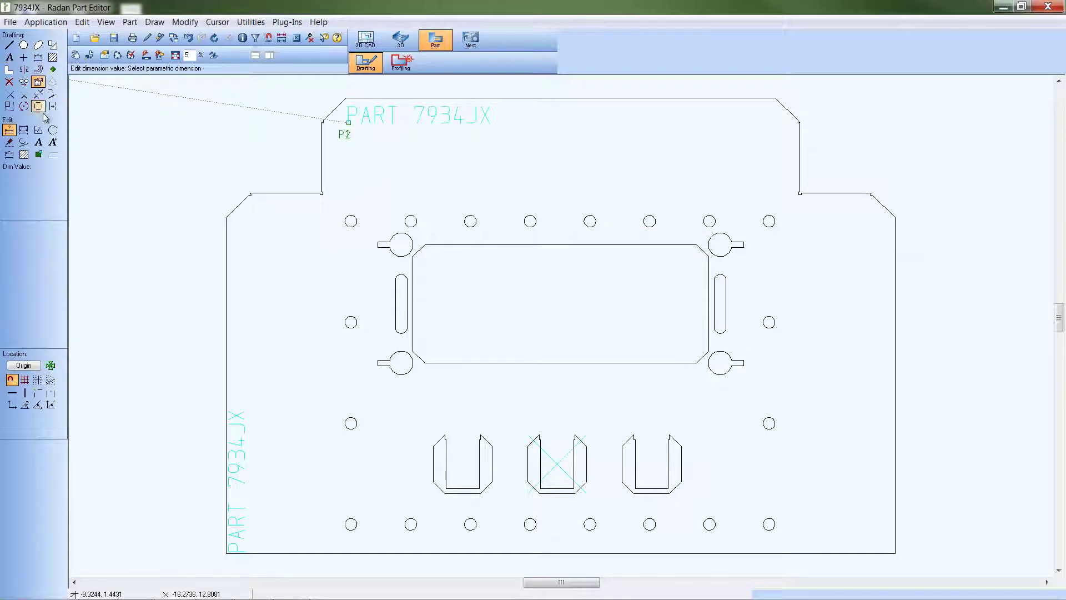
pyautogui.click(9, 143)
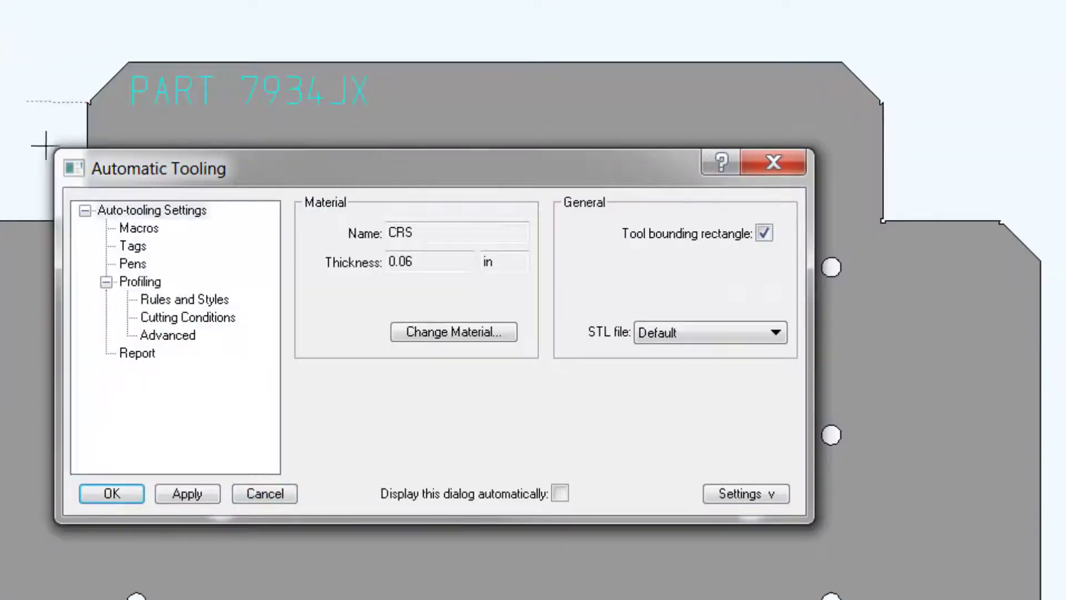
pyautogui.click(132, 264)
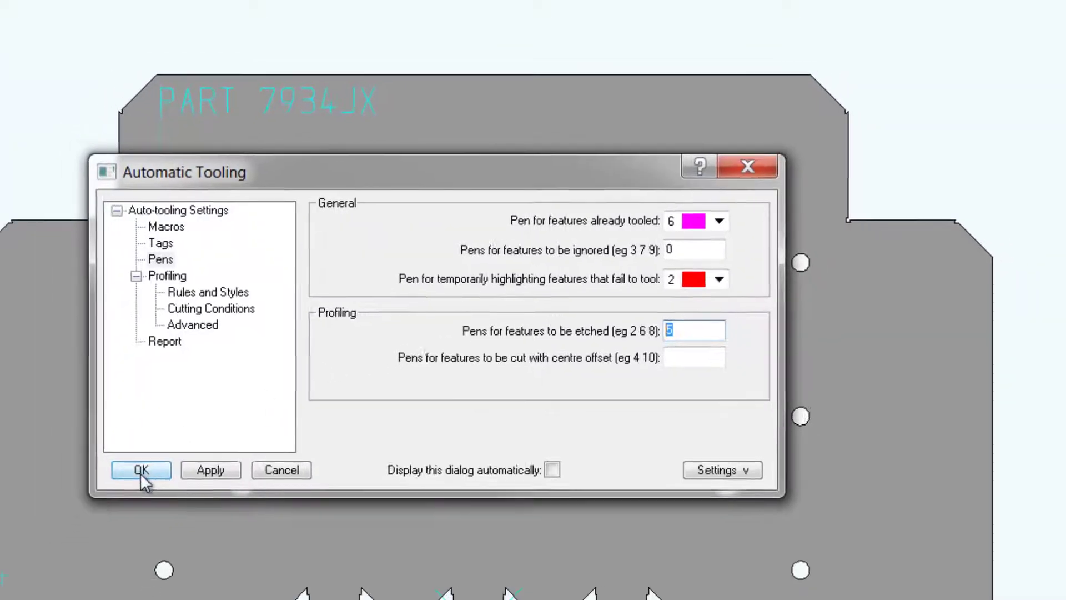
pyautogui.click(141, 470)
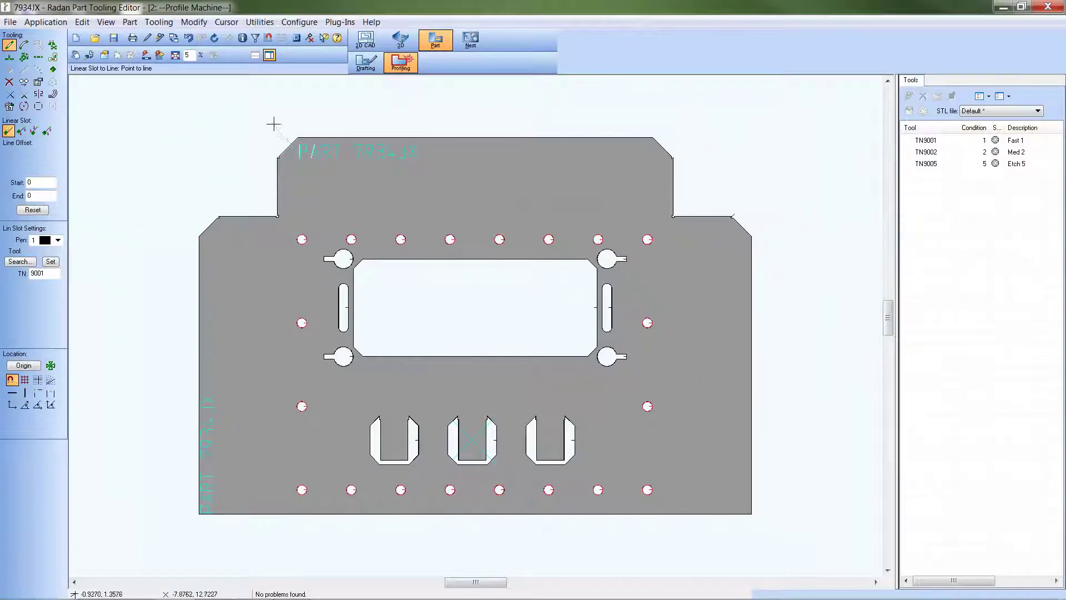
# Step: Zoom in on the PART 7934JX lettering along the top edge
pyautogui.moveTo(273, 125); pyautogui.dragTo(361, 183)
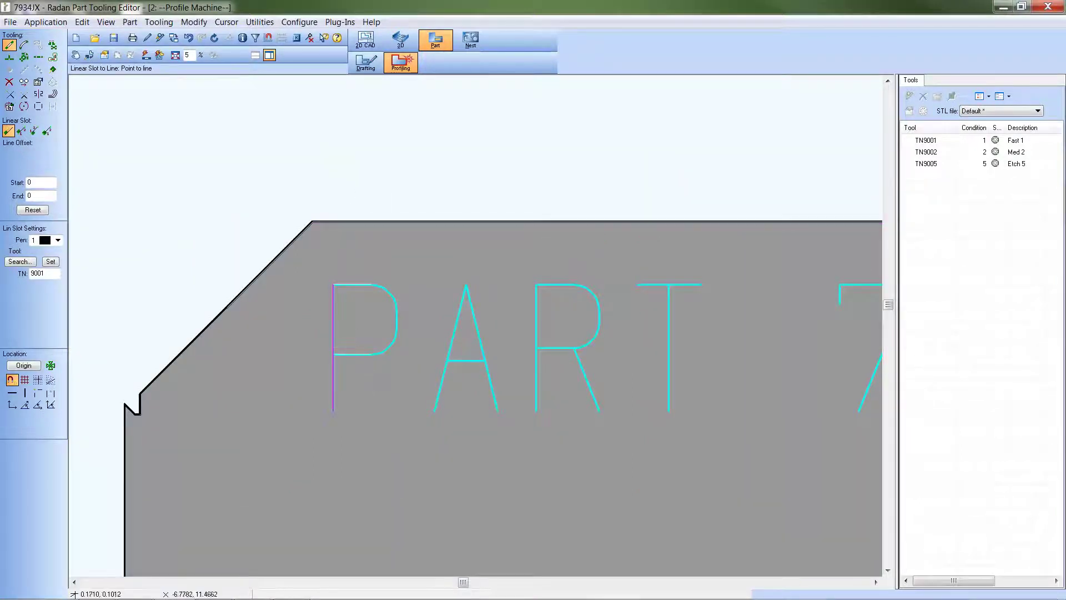
pyautogui.scroll(-1, 381, 498)
pyautogui.scroll(3, 381, 498)
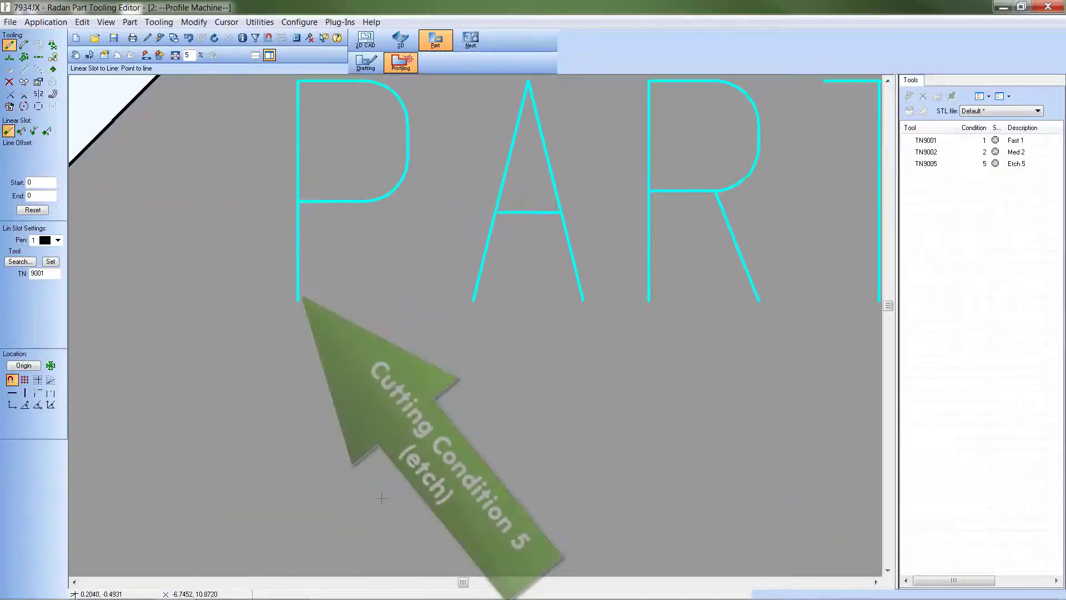
# Step: Select the Etch 5 tool TN9005 to confirm the lettering's etch condition
pyautogui.click(928, 163)
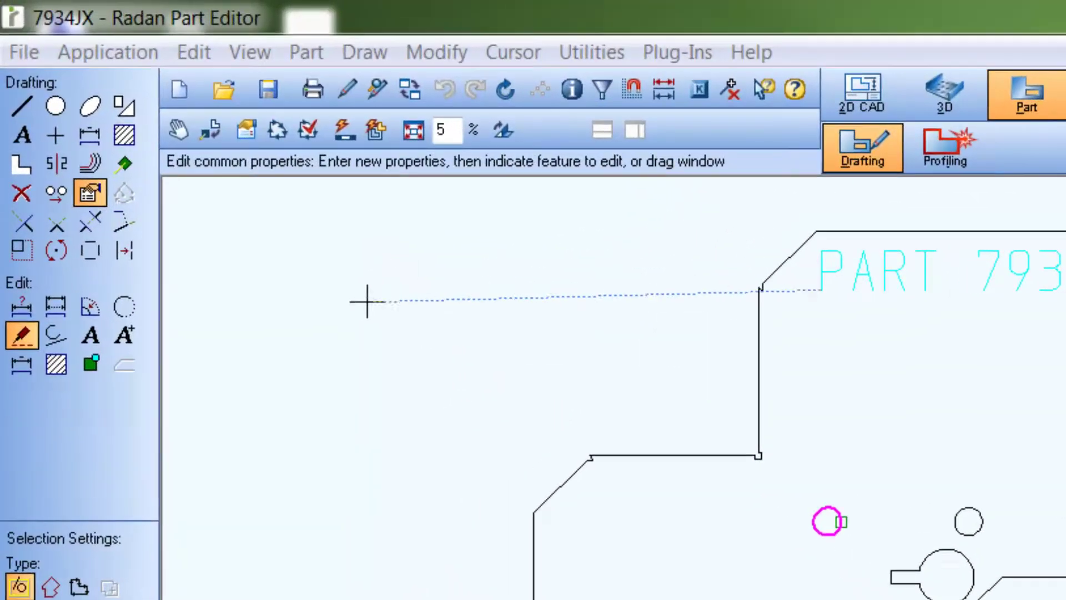
# Step: Choose the realize-text-into-lines-and-arcs option with tolerance 0.005
pyautogui.click(20, 94)
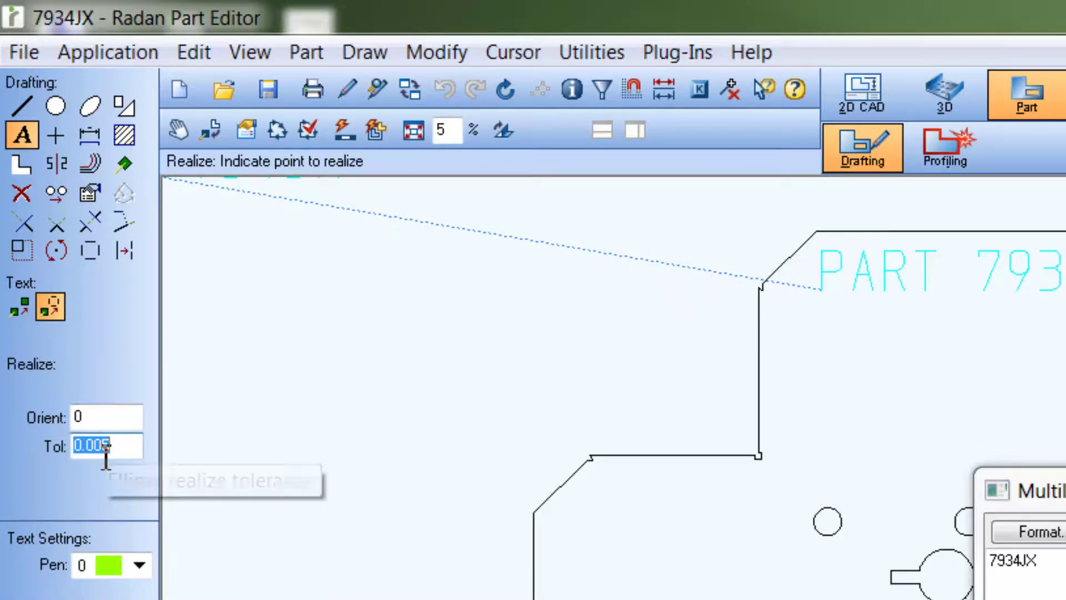
pyautogui.click(92, 252)
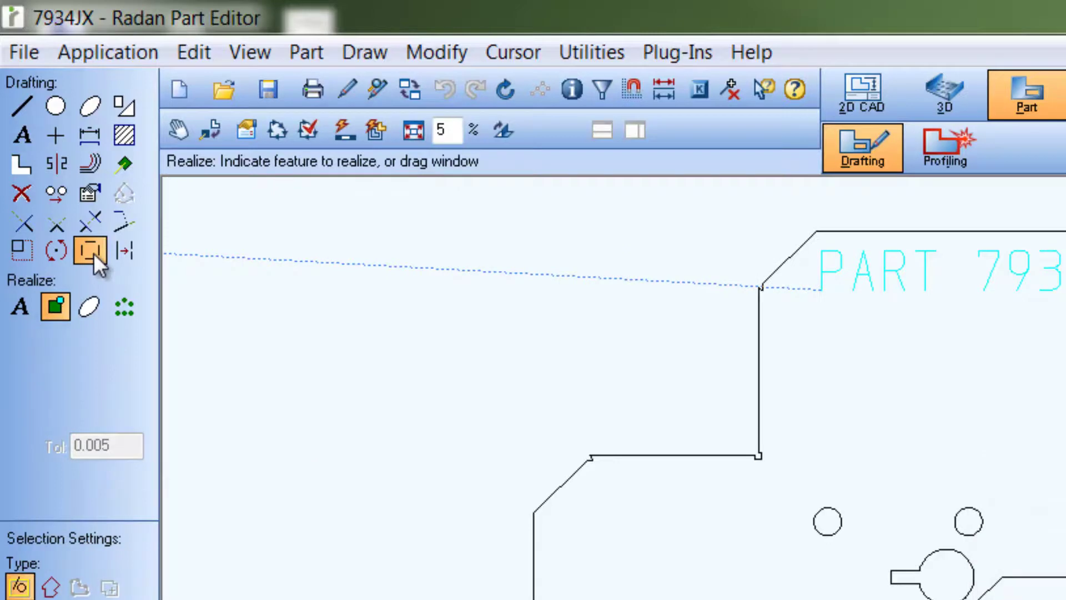
pyautogui.click(20, 306)
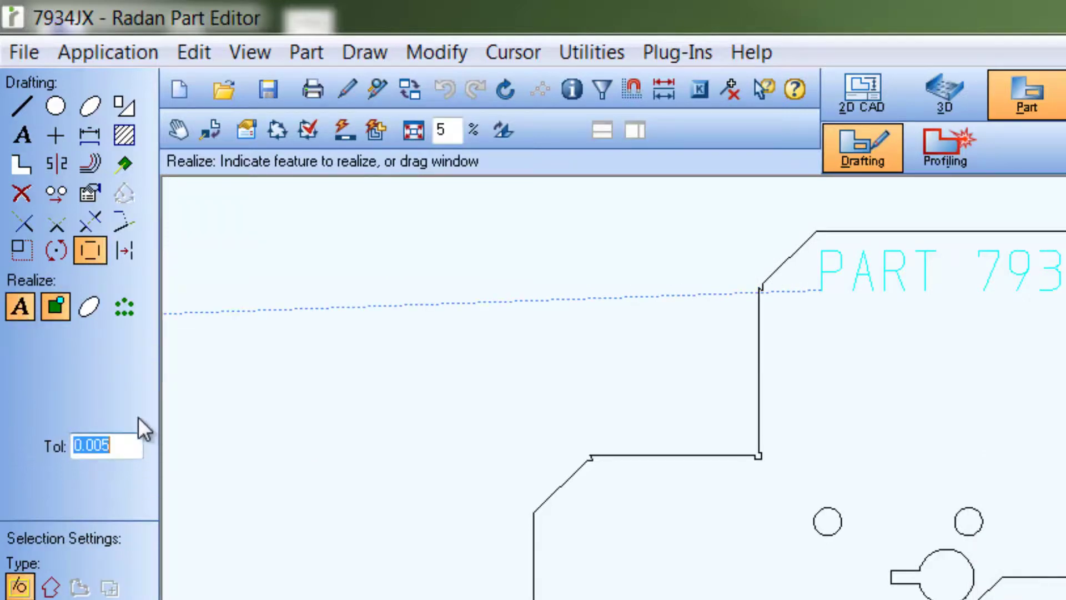